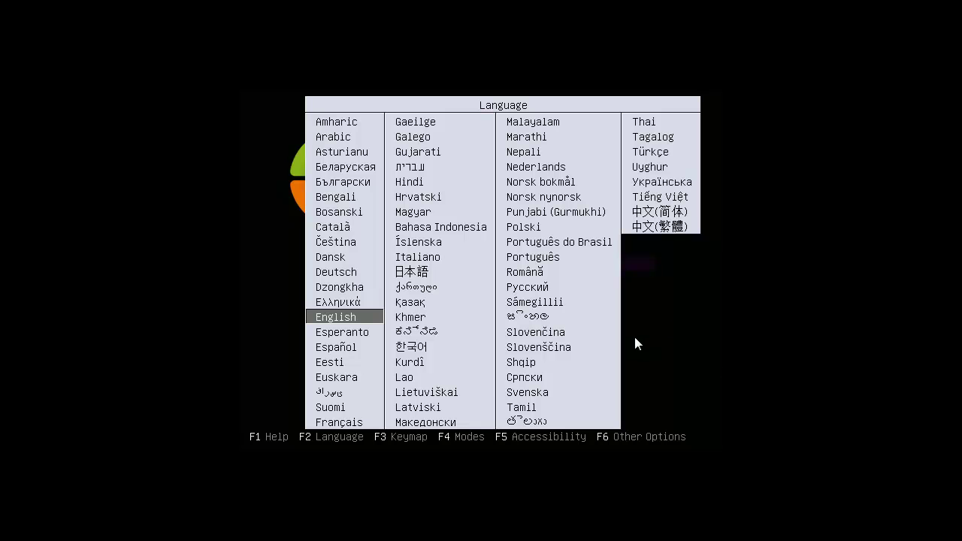
Step: Choose 'Install Zentyal 3.0 (expert mode)' from the boot menu, keeping English
key("Return")
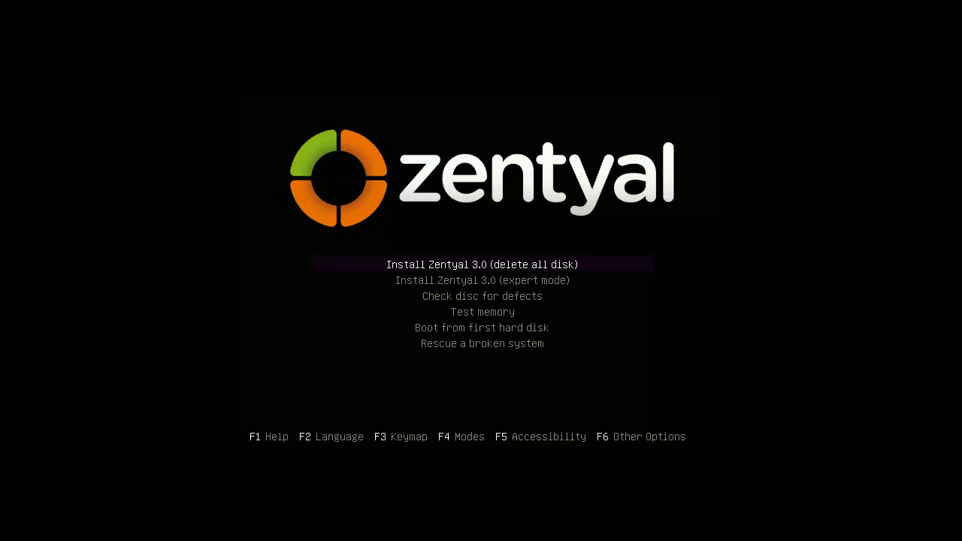
key("Down")
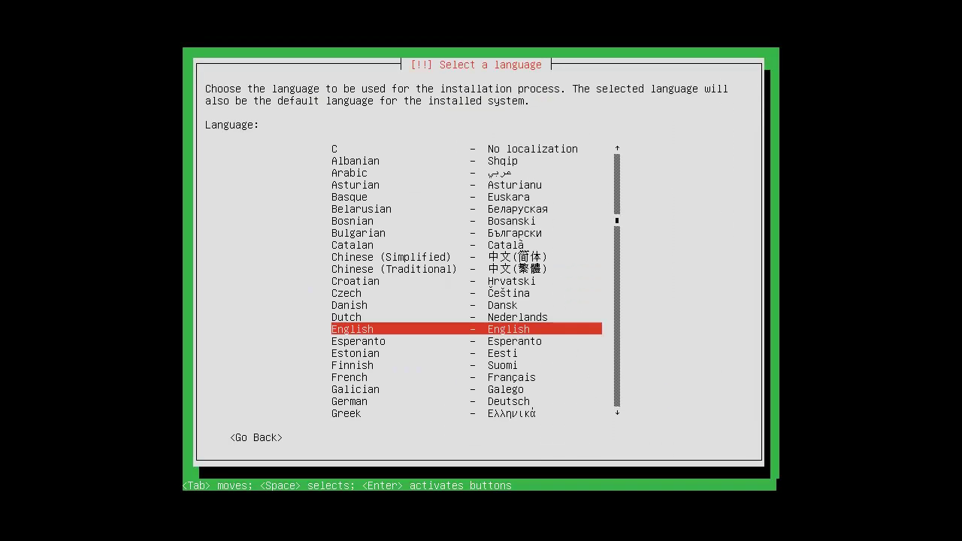
Step: Select English and United States, and decline automatic keyboard layout detection
key("Return")
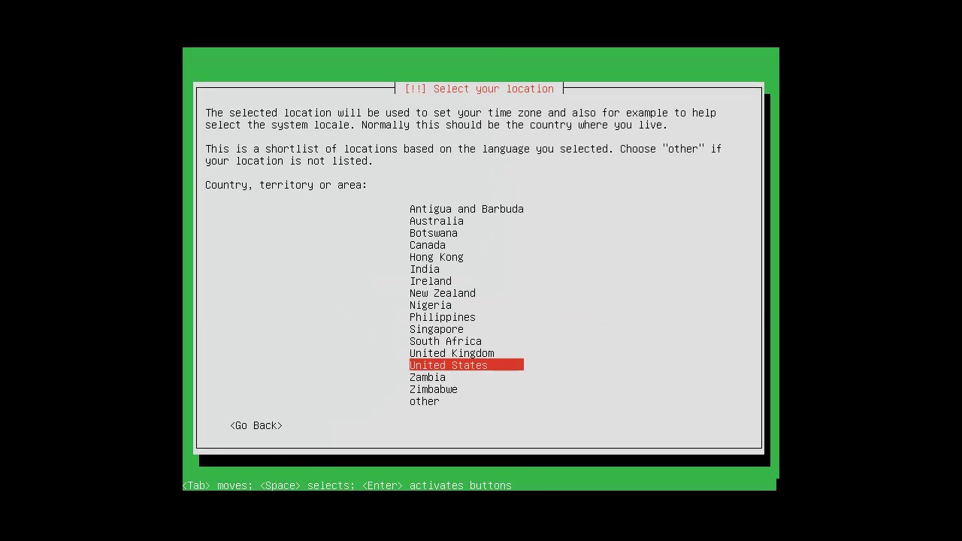
key("Return")
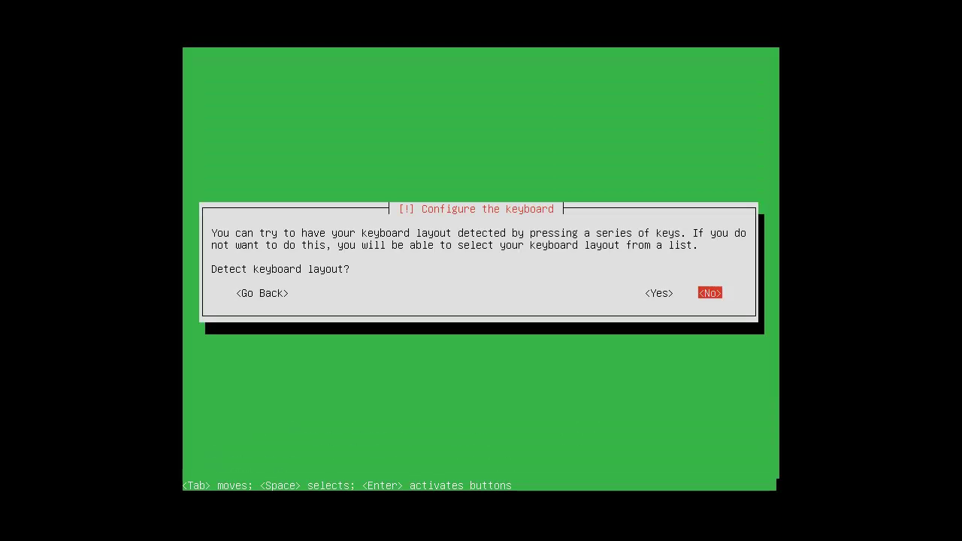
key("Return")
key("Return")
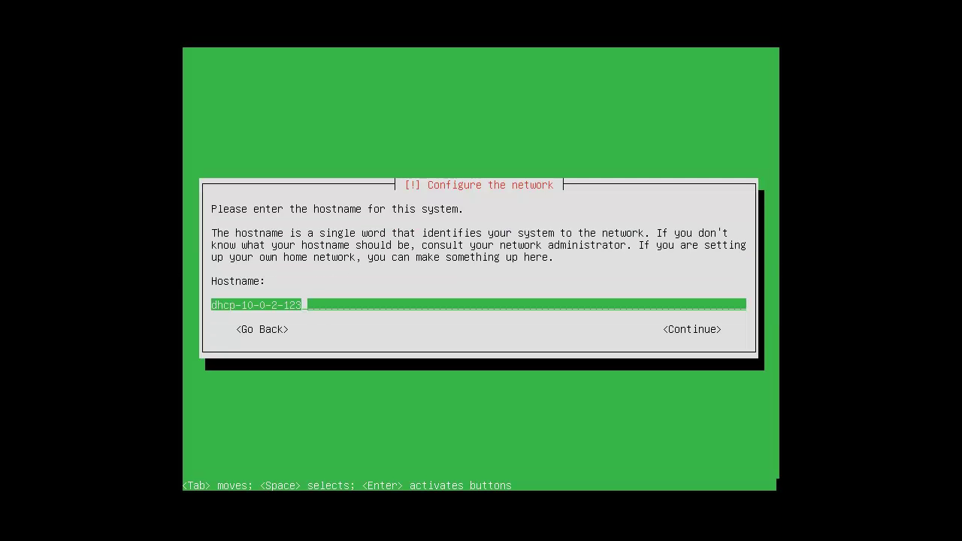
Step: Replace the default hostname with server01
key("BackSpace")
key("BackSpace")
key("BackSpace")
key("BackSpace")
key("BackSpace")
key("BackSpace")
key("BackSpace")
key("BackSpace")
key("BackSpace")
key("BackSpace")
key("BackSpace")
key("BackSpace")
key("BackSpace")
key("BackSpace")
key("BackSpace")
type("server01")
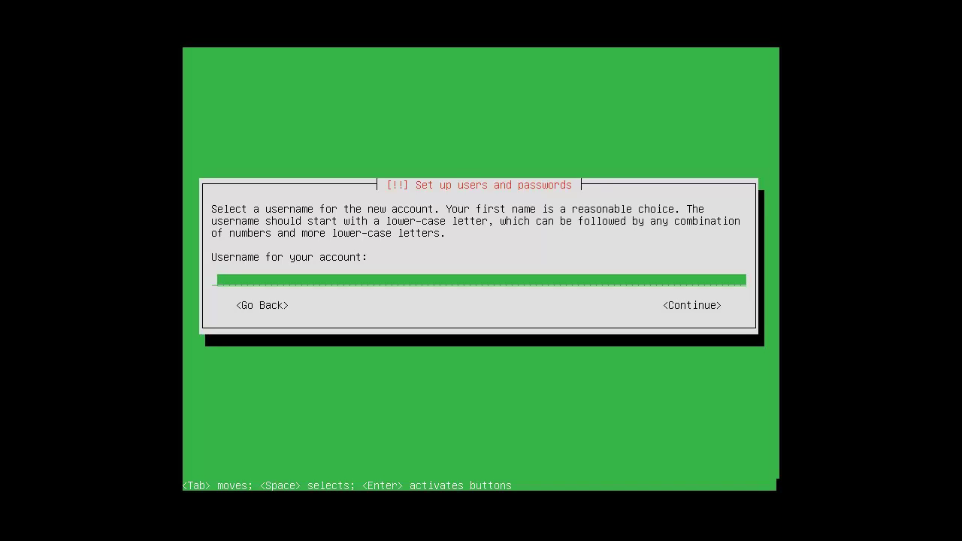
Step: Create user 'duser', then enter the account password and retype it to verify
type("duser")
key("Tab")
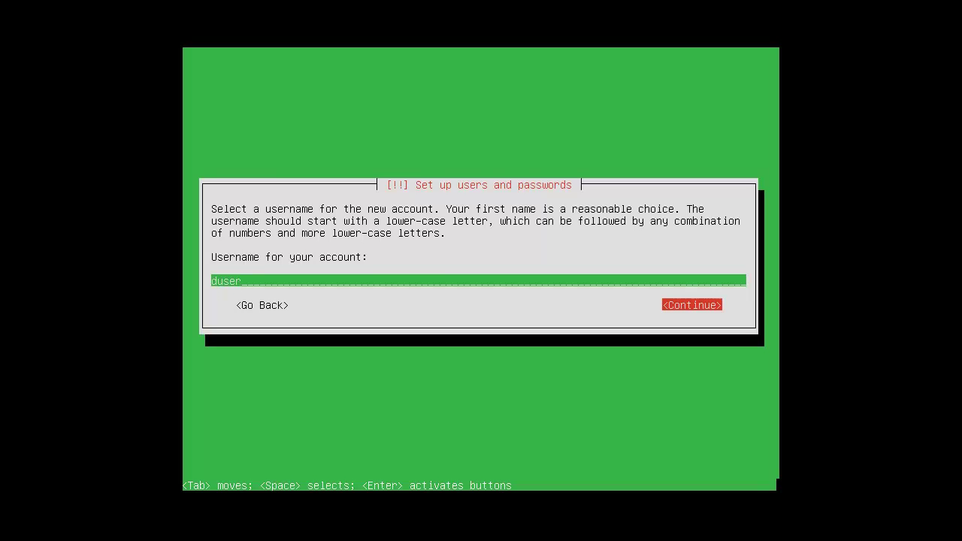
key("Return")
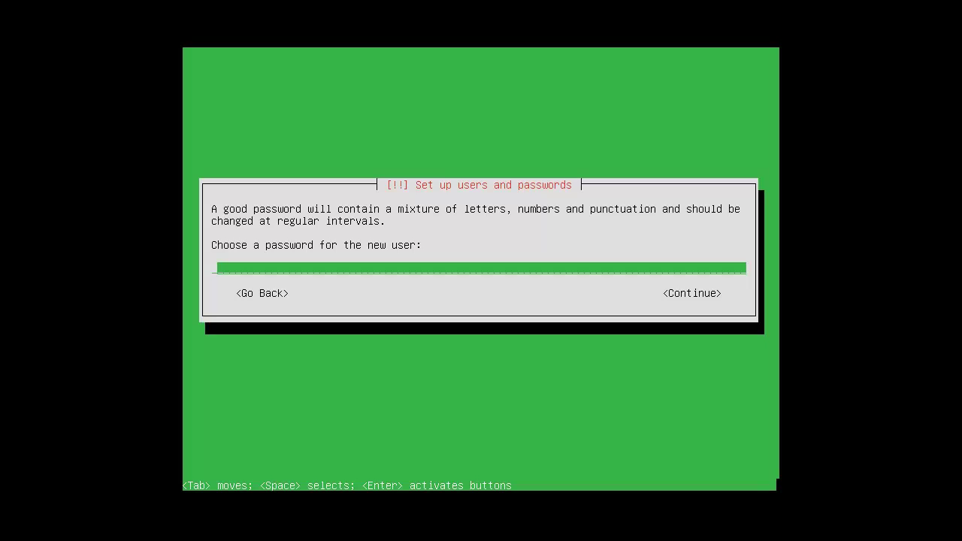
type("*********")
key("Return")
type("********")
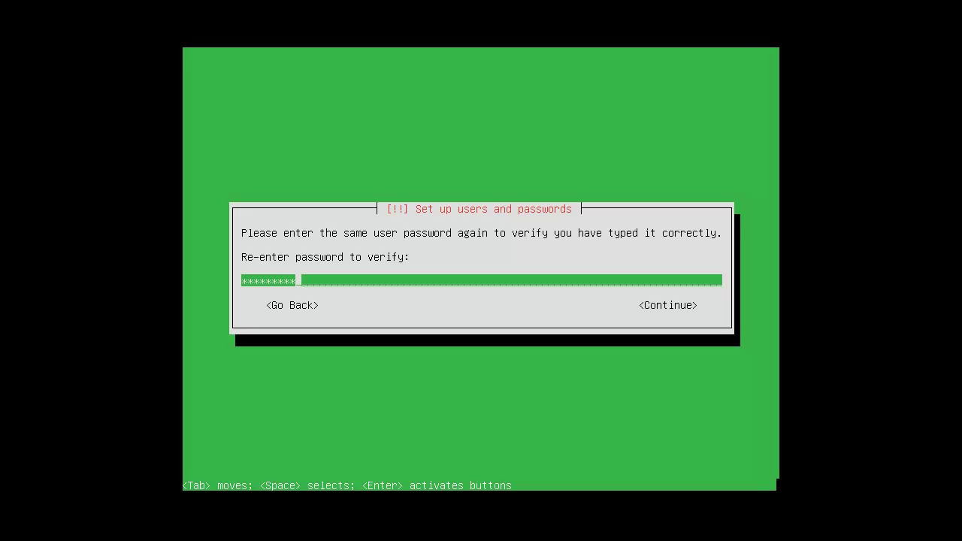
key("Tab")
key("Return")
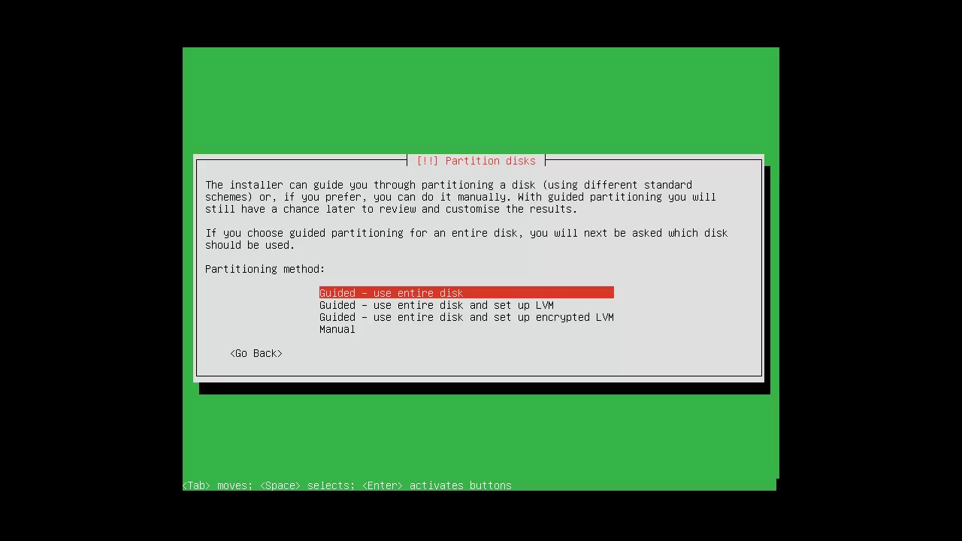
Step: Choose manual partitioning and create a new empty partition table on the 127.4 GB SCSI1 (sda) disk
key("Down")
key("Down")
key("Down")
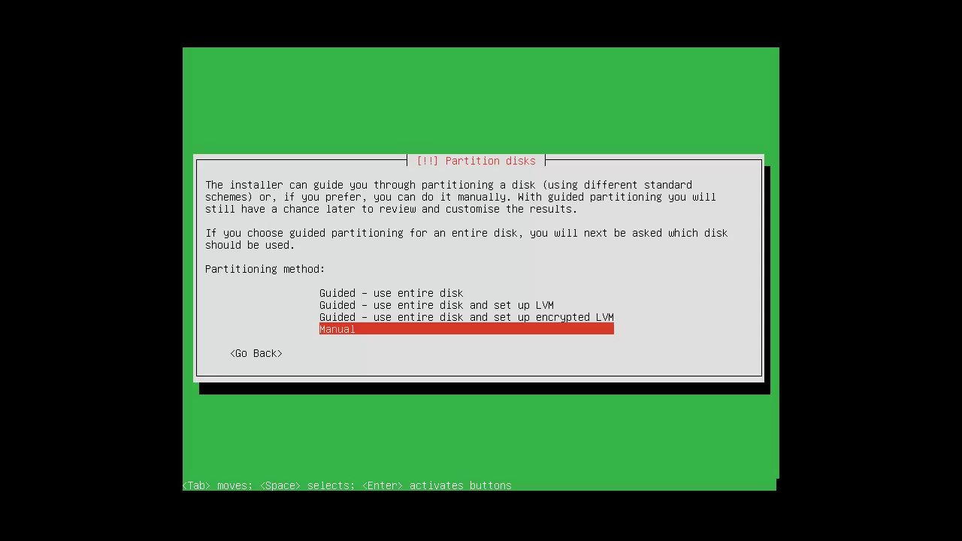
key("Return")
key("Down")
key("Down")
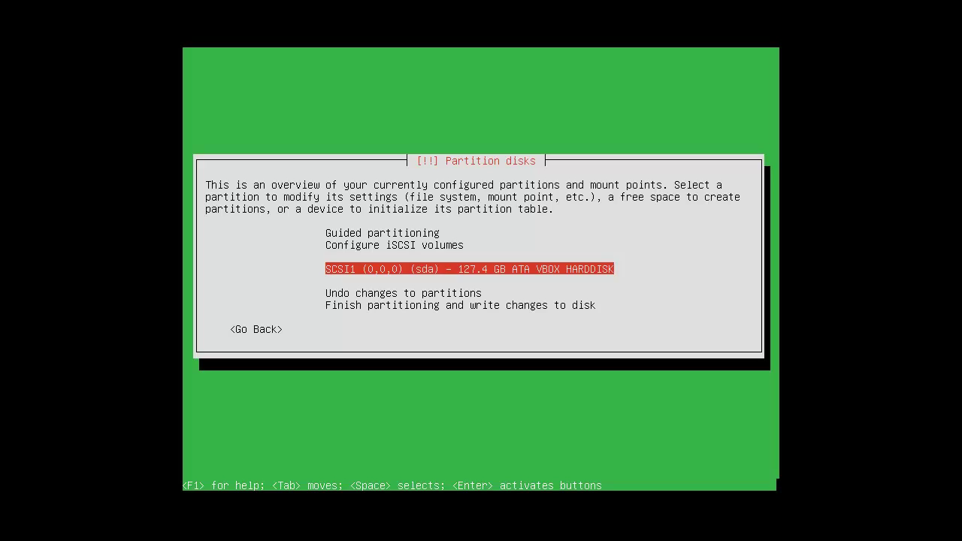
key("Return")
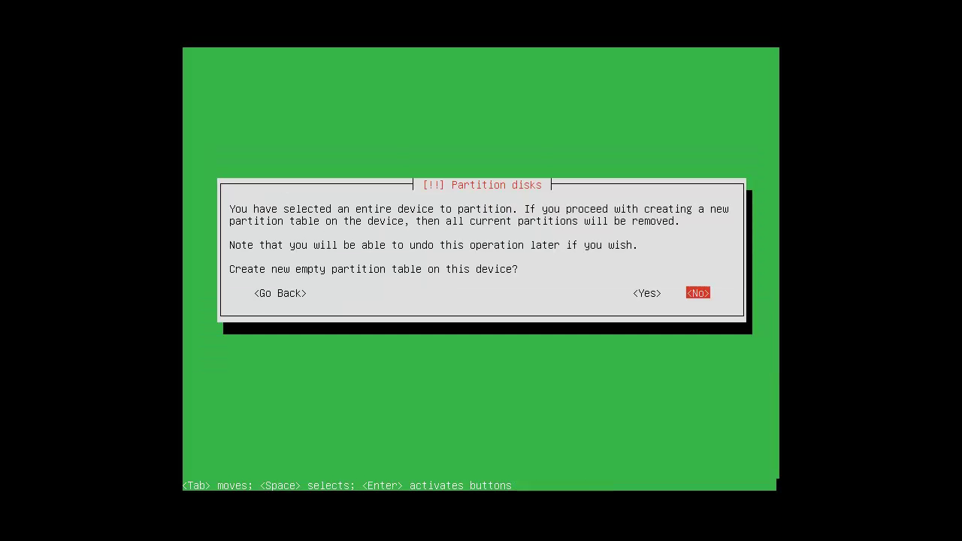
key("Tab")
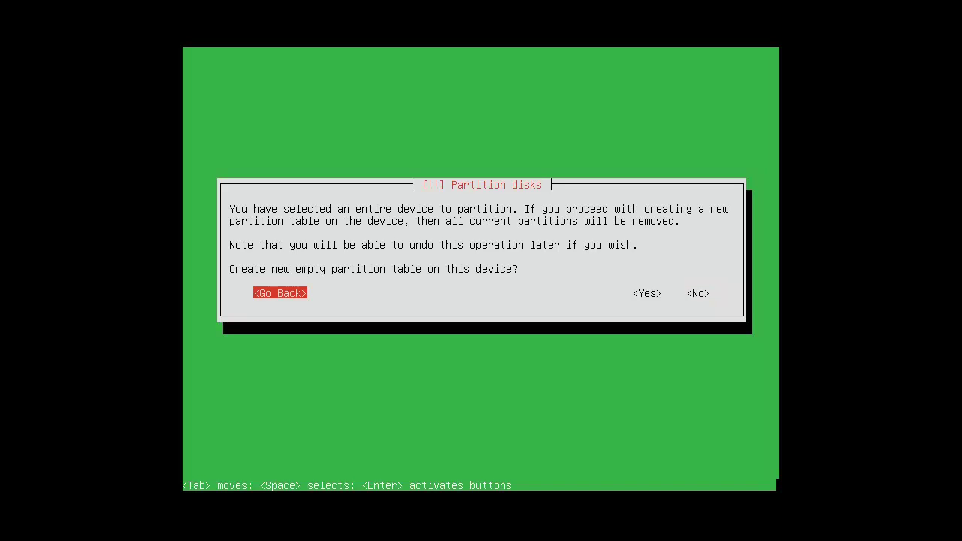
key("Tab")
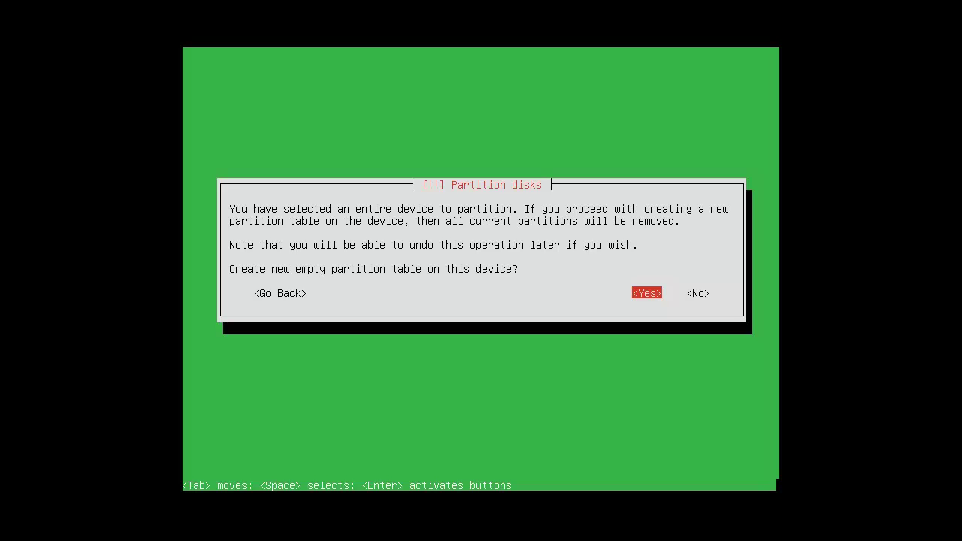
key("Return")
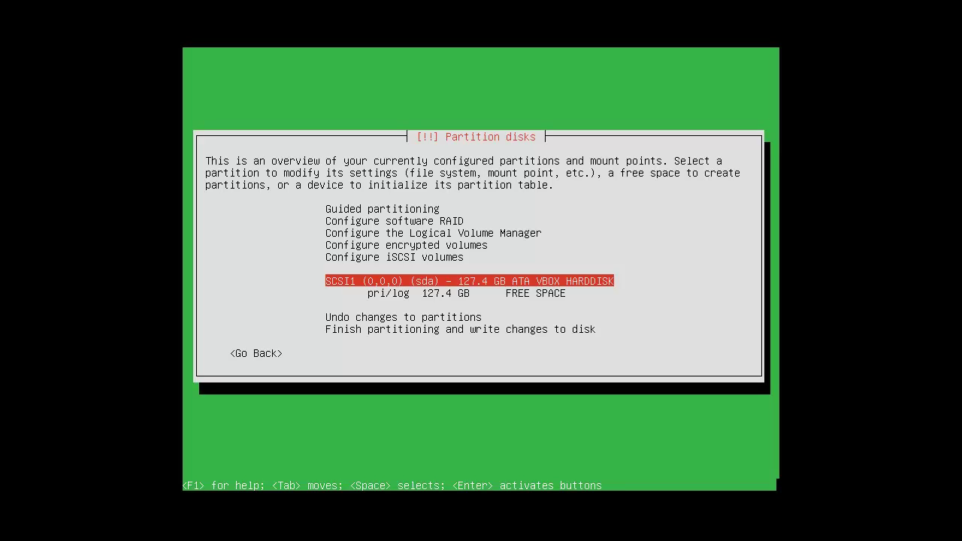
Step: Create a 117.4 GB primary partition at the beginning of the free space
key("Down")
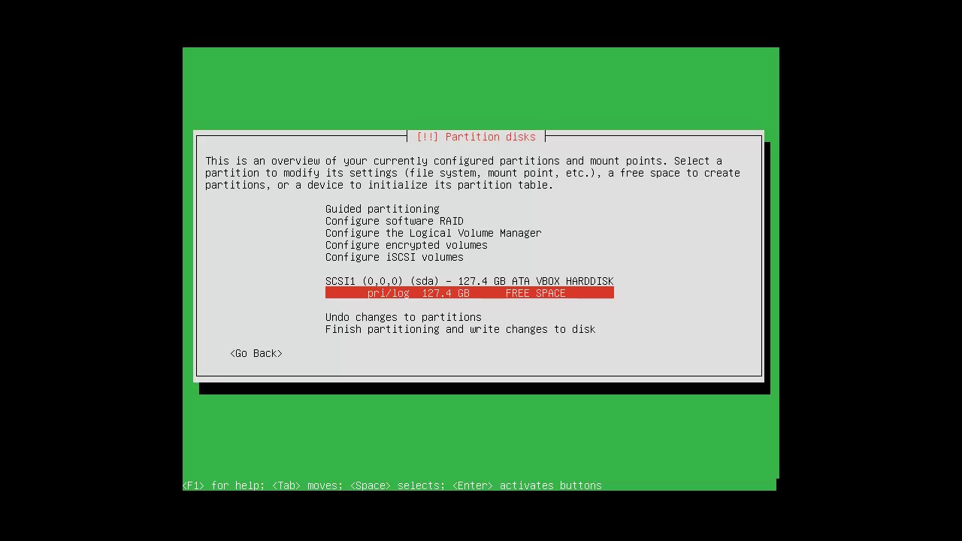
key("Return")
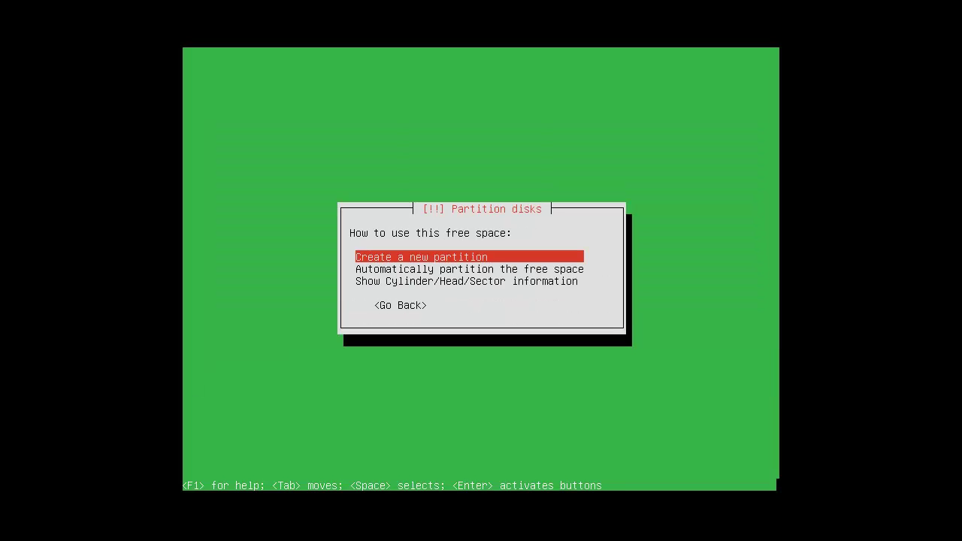
key("Return")
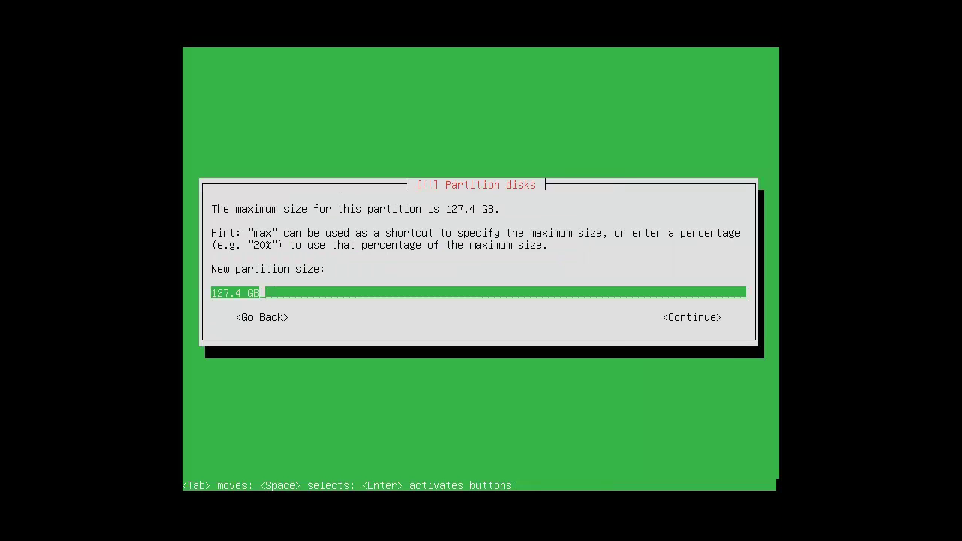
key("Left")
key("Left")
key("Left")
key("Left")
key("Left")
key("Left")
key("BackSpace")
type("1")
key("Tab")
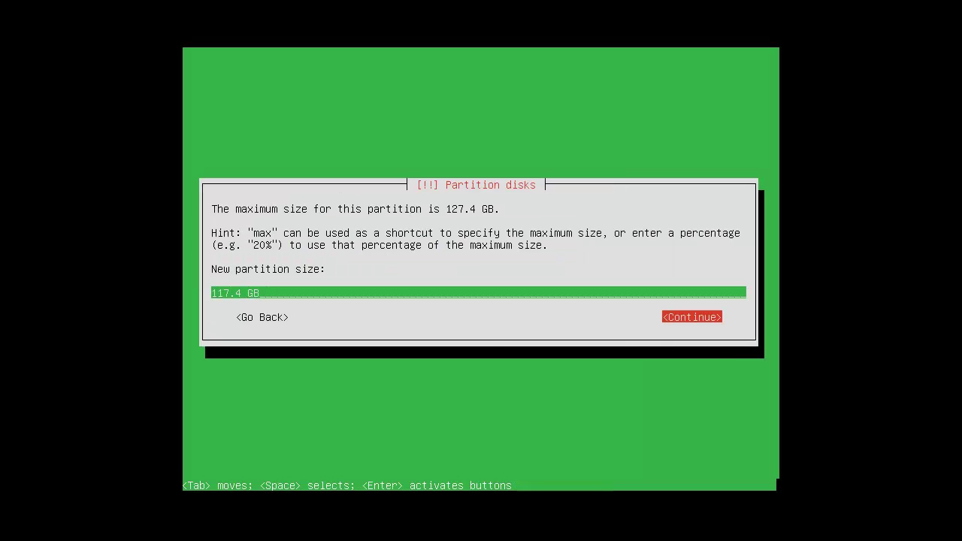
key("Return")
key("Return")
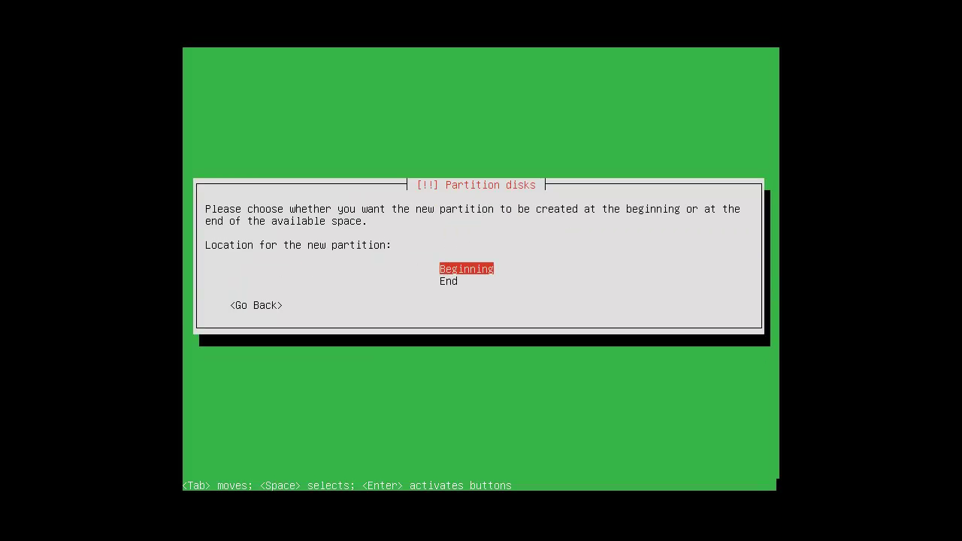
key("Return")
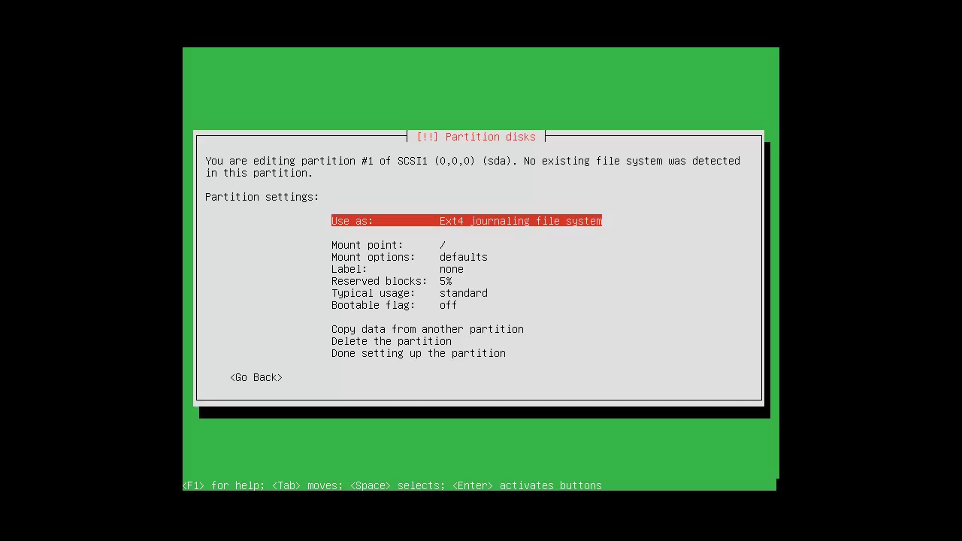
Step: Keep Ext4 mounted at / and finish setting up the root partition
key("Return")
key("Return")
key("Down")
key("Down")
key("Down")
key("Down")
key("Down")
key("Down")
key("Down")
key("Down")
key("Down")
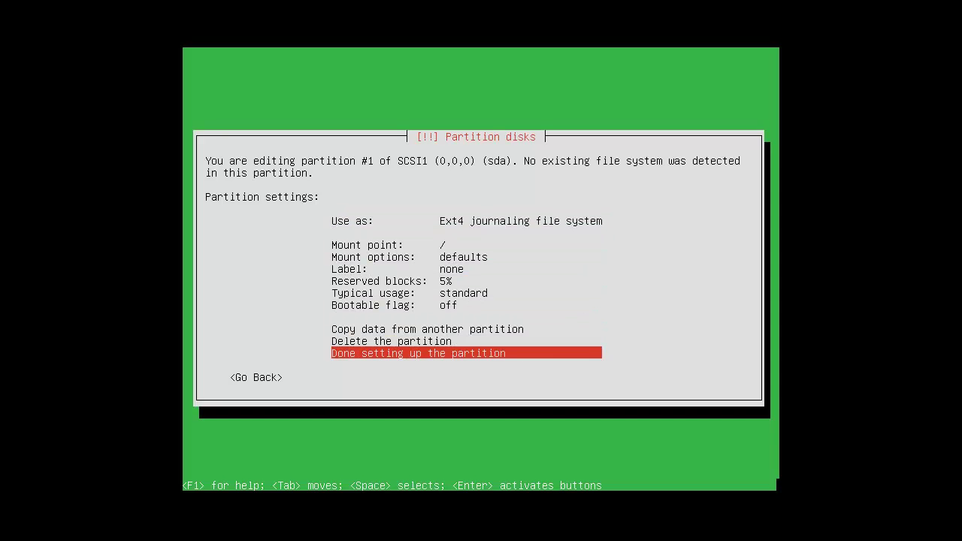
key("Return")
key("Down")
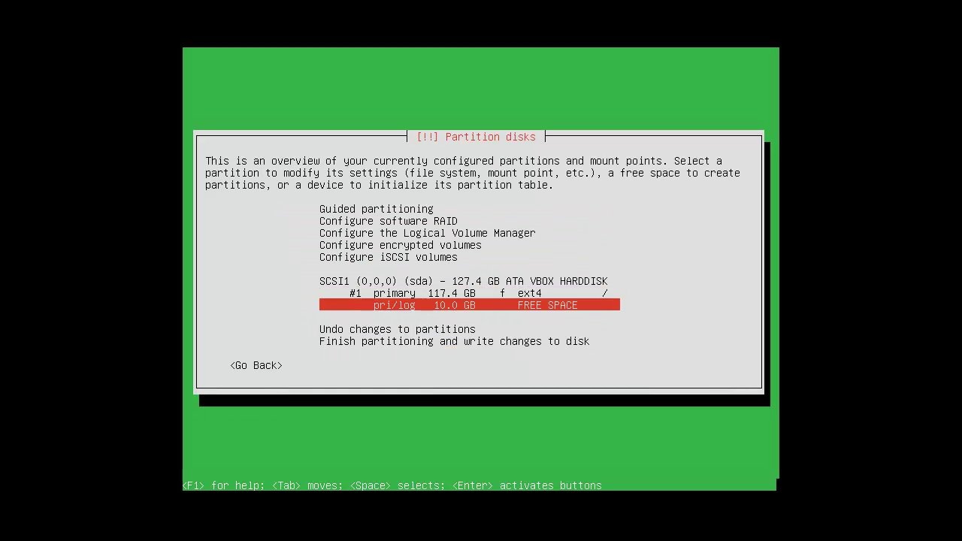
Step: Create a 10.0 GB partition from the remaining free space and use it as swap area
key("Return")
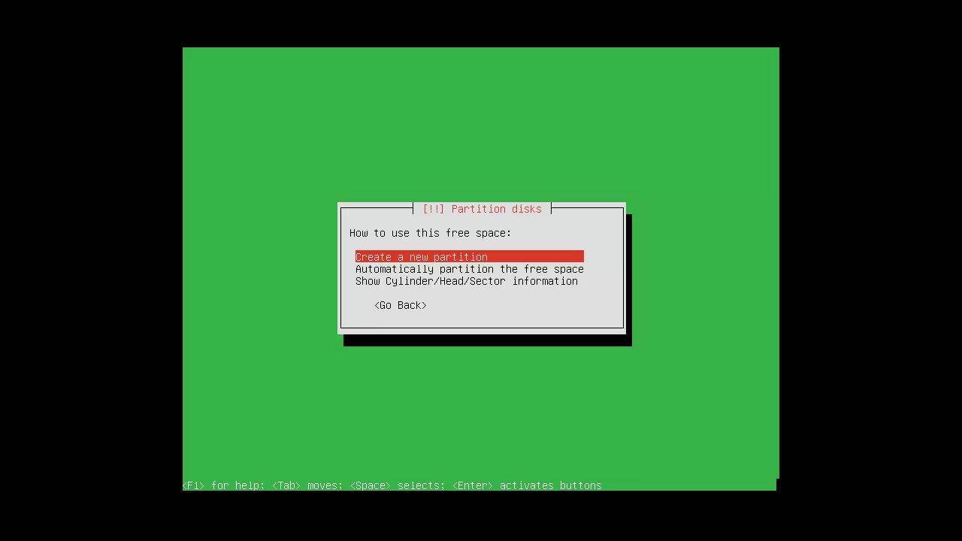
key("Return")
key("Tab")
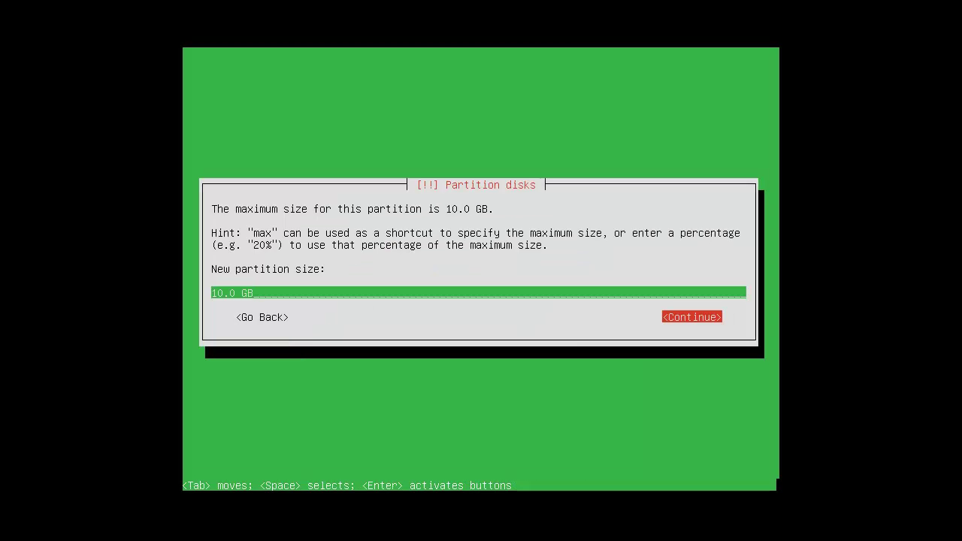
key("Return")
key("Return")
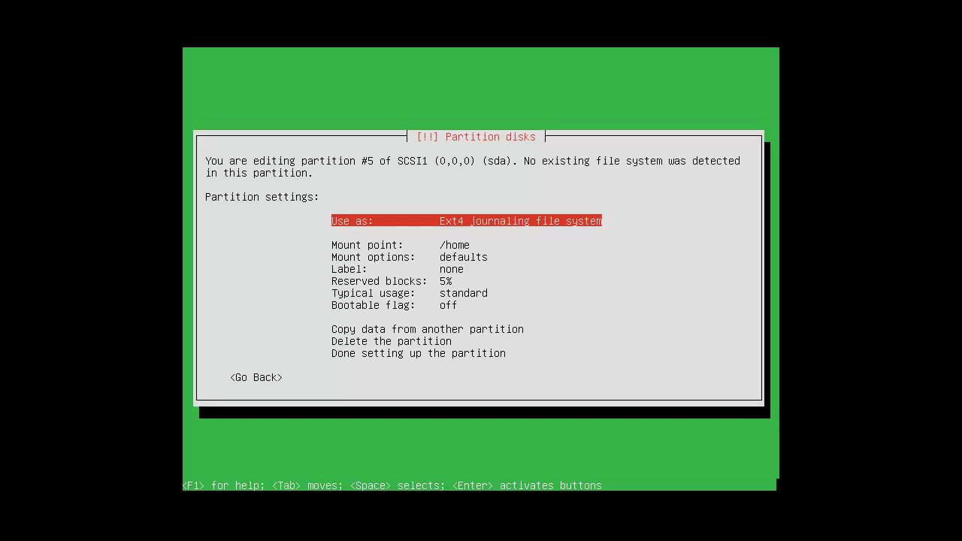
key("Return")
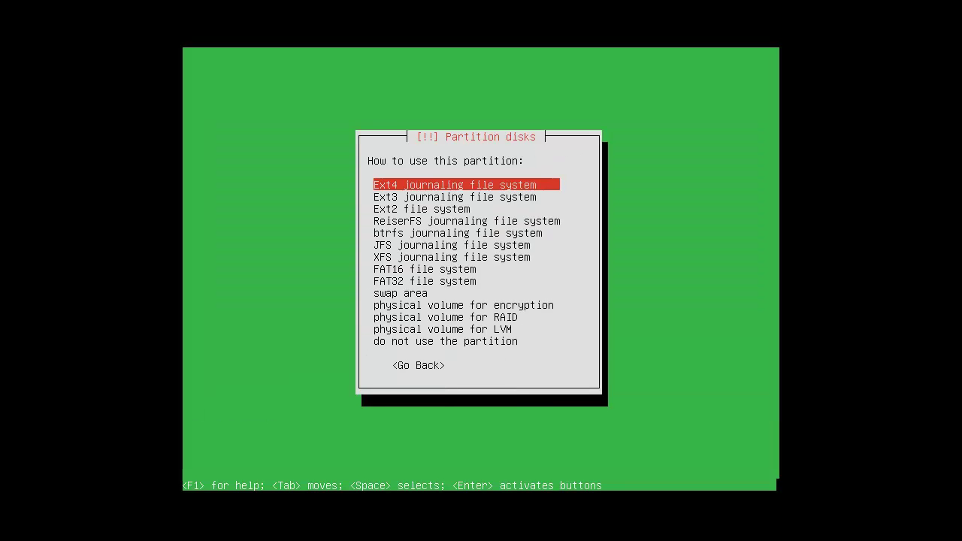
key("Down")
key("Down")
key("Down")
key("Down")
key("Down")
key("Down")
key("Down")
key("Down")
key("Down")
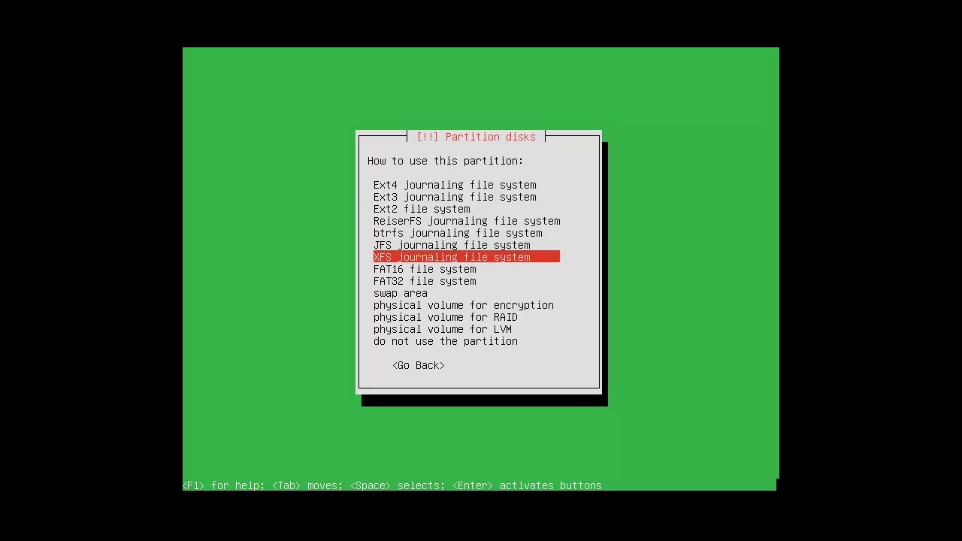
key("Return")
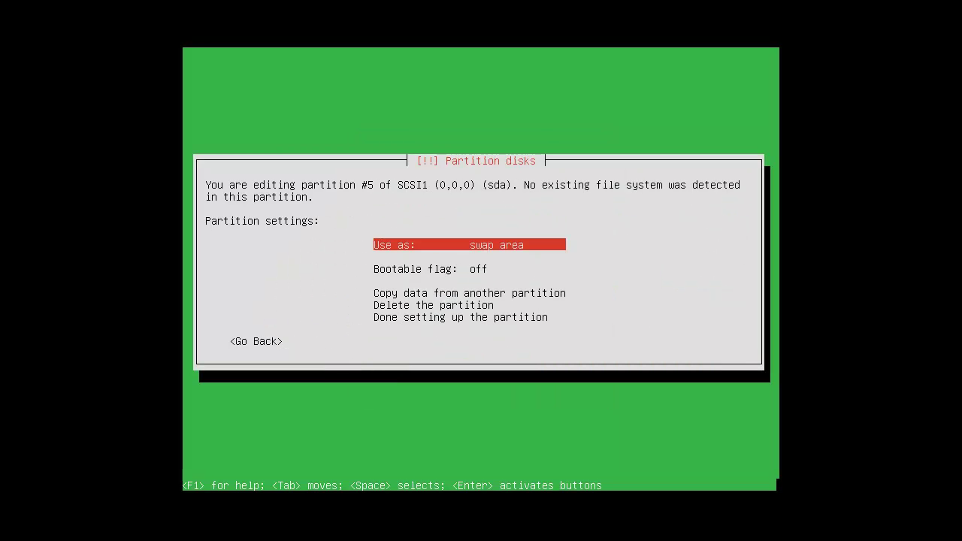
key("Down")
key("Down")
key("Down")
key("Down")
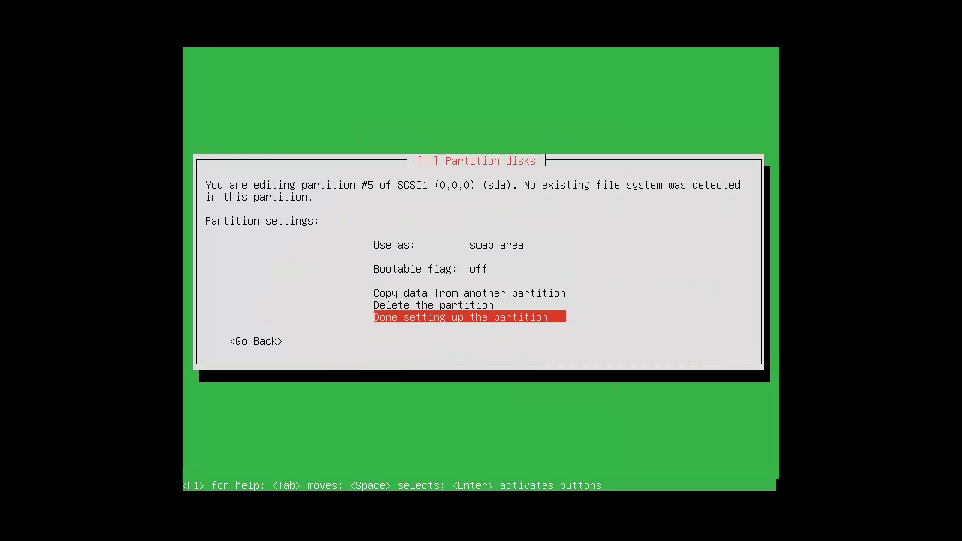
key("Return")
key("Down")
key("Down")
key("Down")
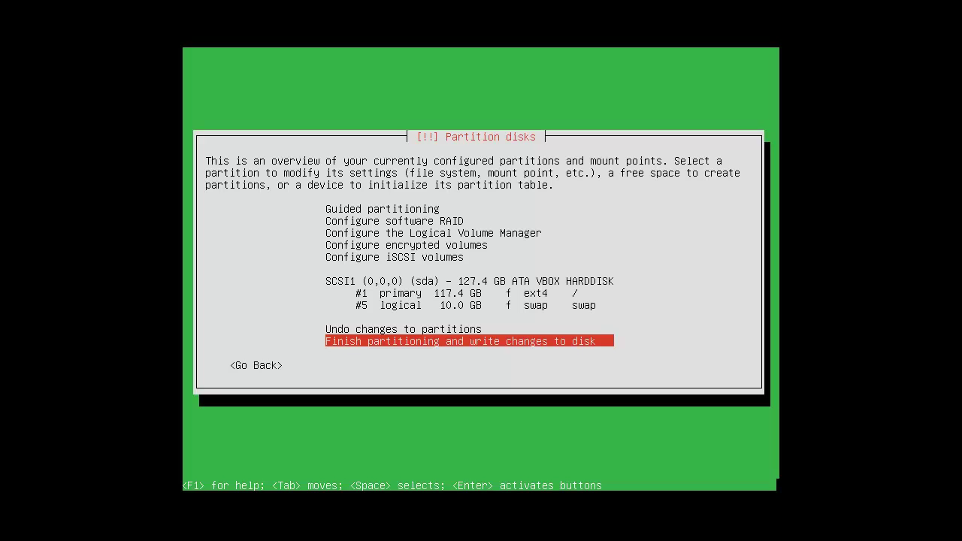
Step: Finish partitioning and confirm Yes to write the root and swap changes to disk
key("Return")
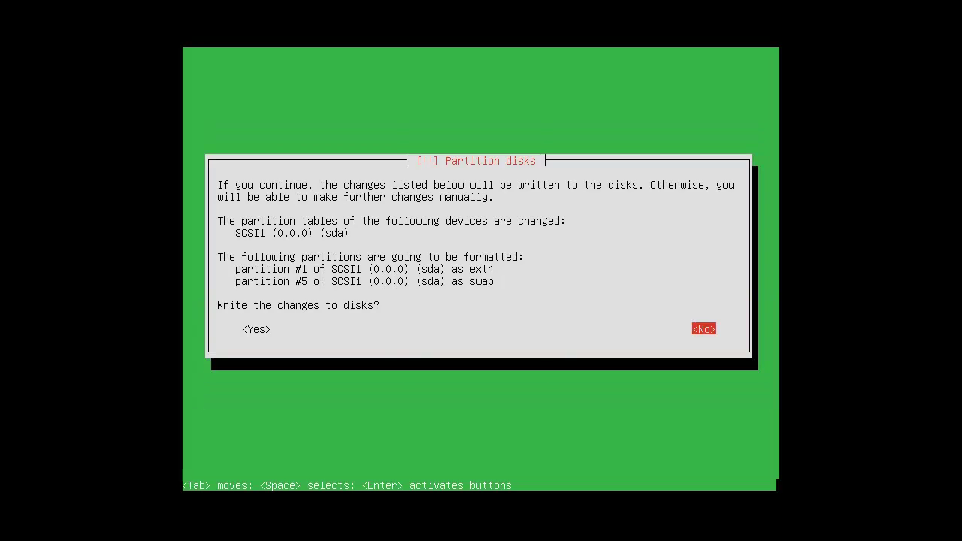
key("Left")
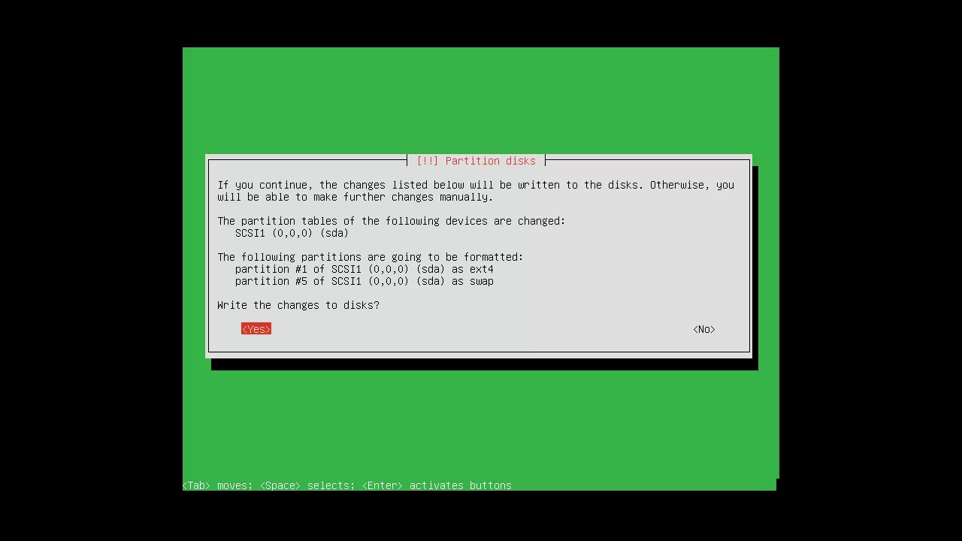
key("Return")
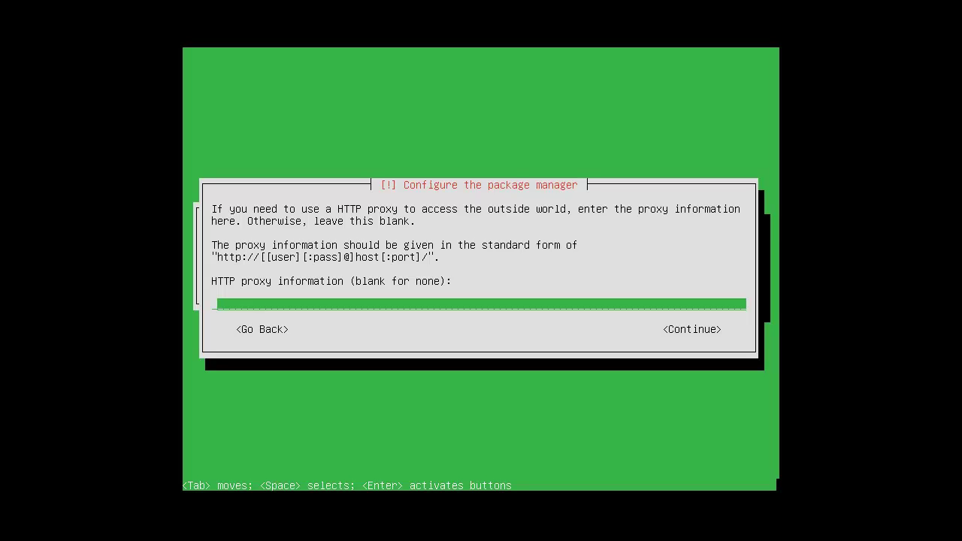
Step: Continue with the package manager's HTTP proxy field left blank
key("Tab")
key("Return")
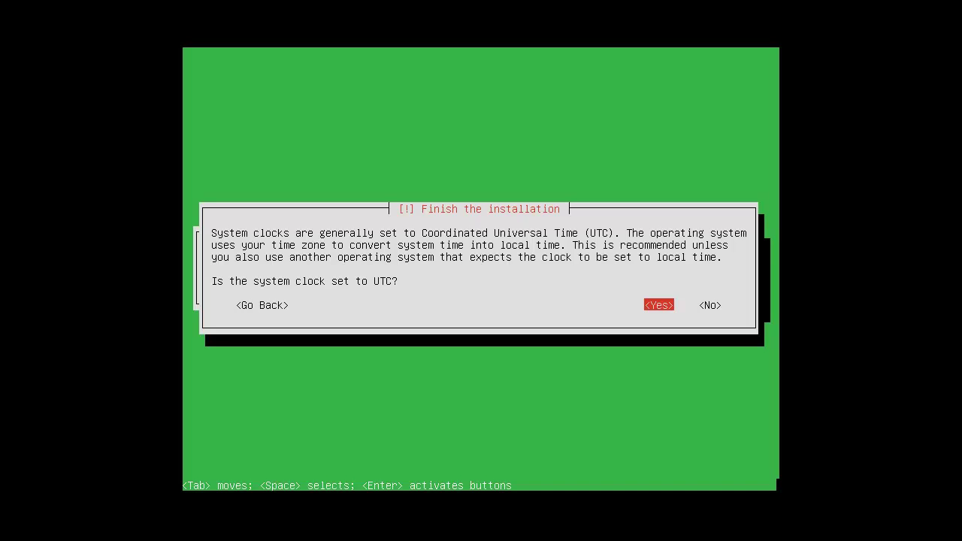
Step: Answer Yes that the system clock is set to UTC
key("Return")
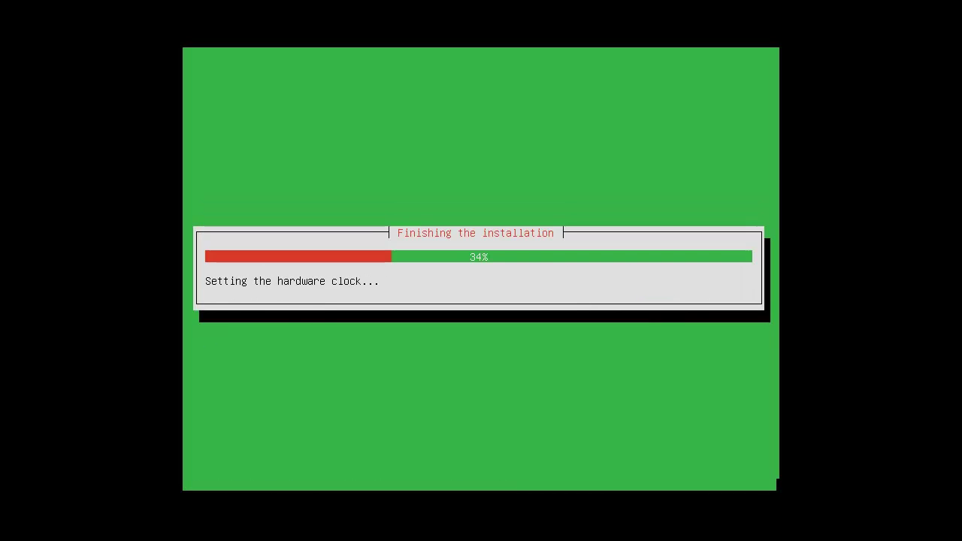